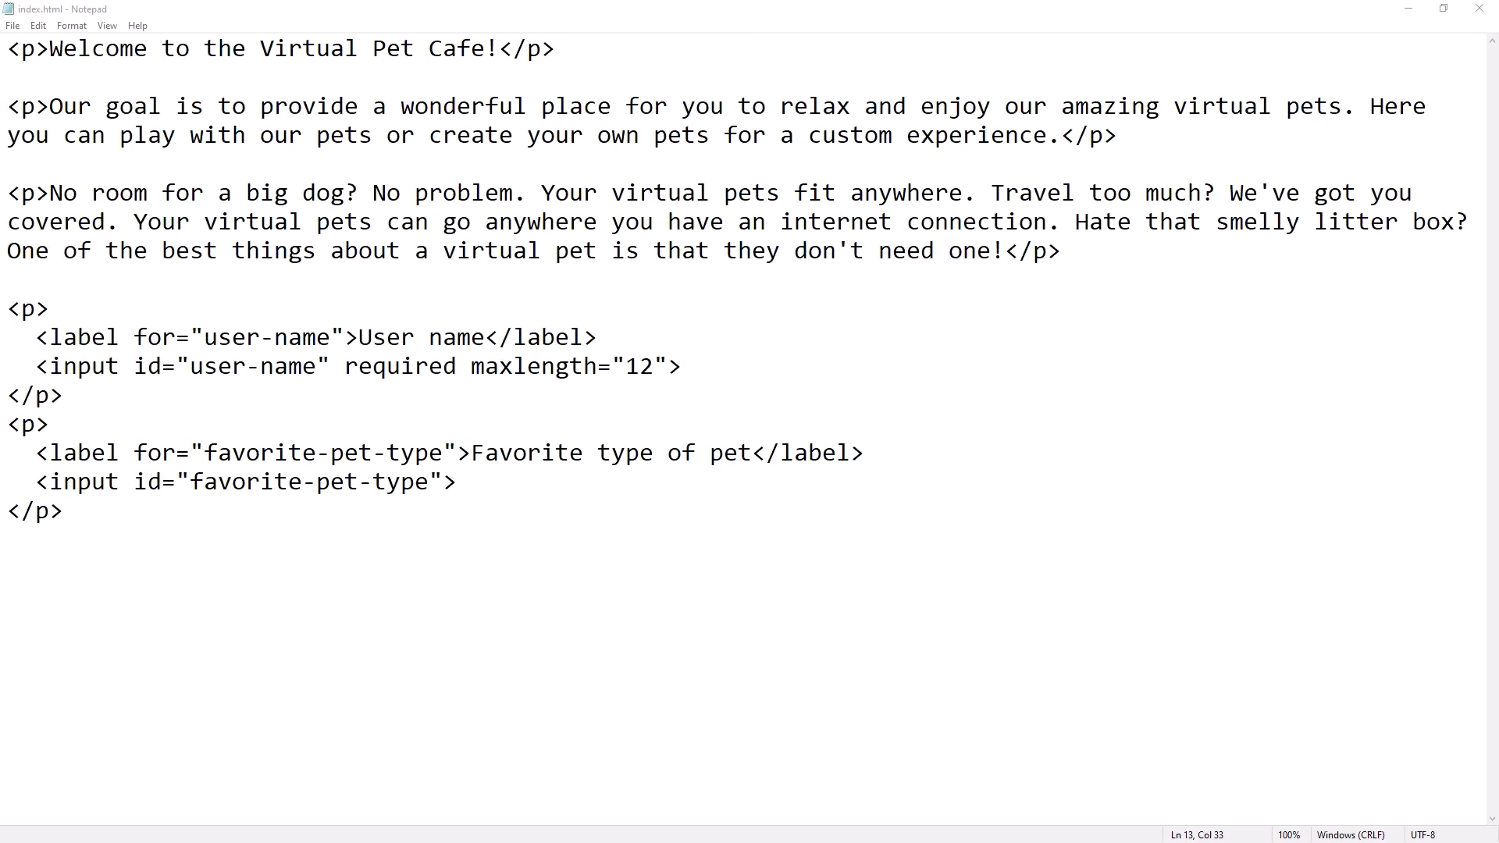
Step: Add <!DOCTYPE html> and <html lang="en"> at the top, and </html> at the end
left_click(3, 53)
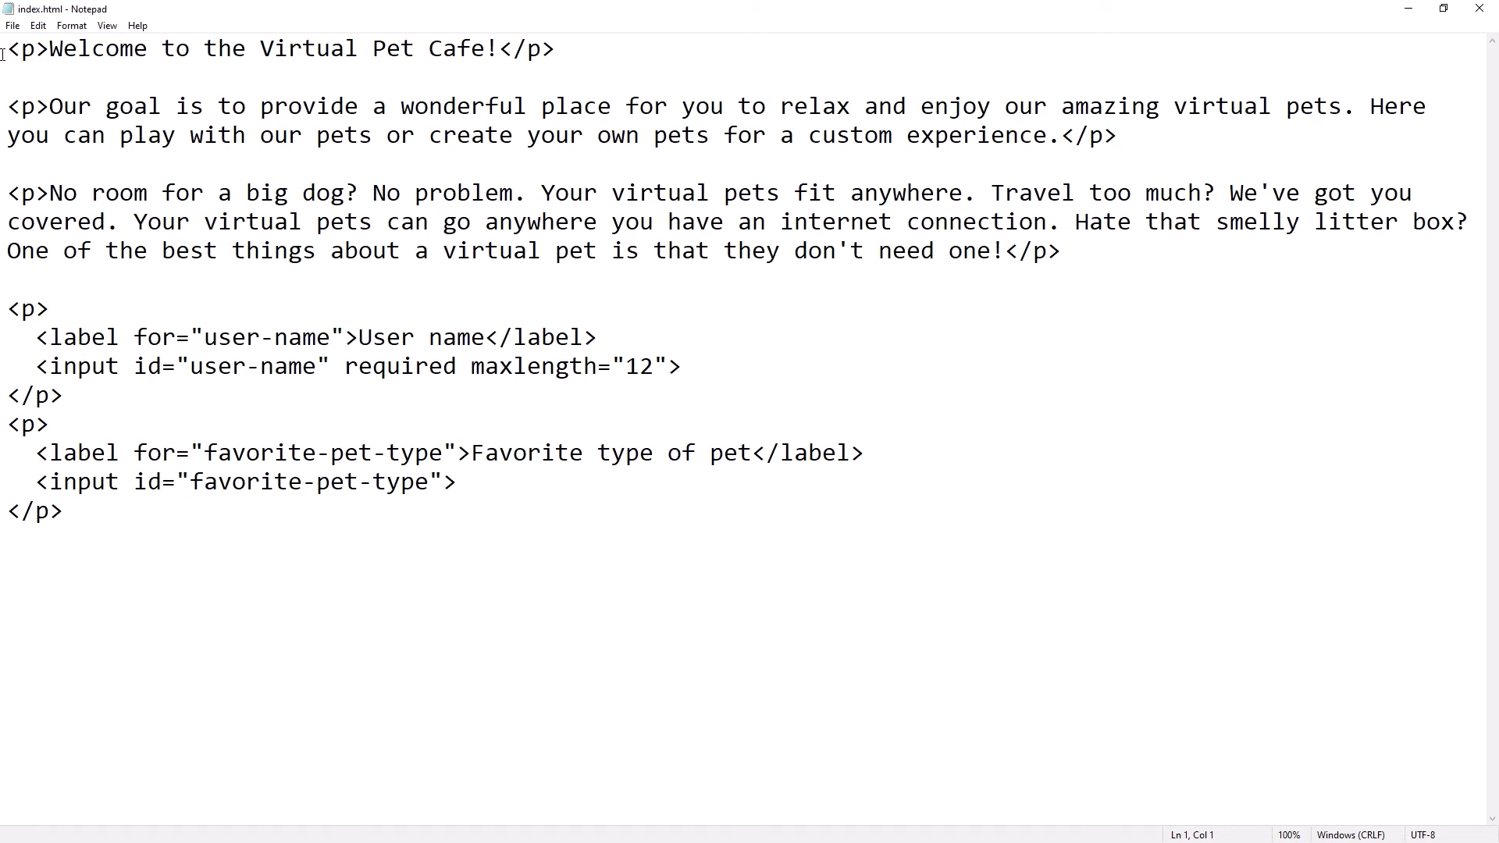
key("Return")
key("Return")
key("Return")
key("Return")
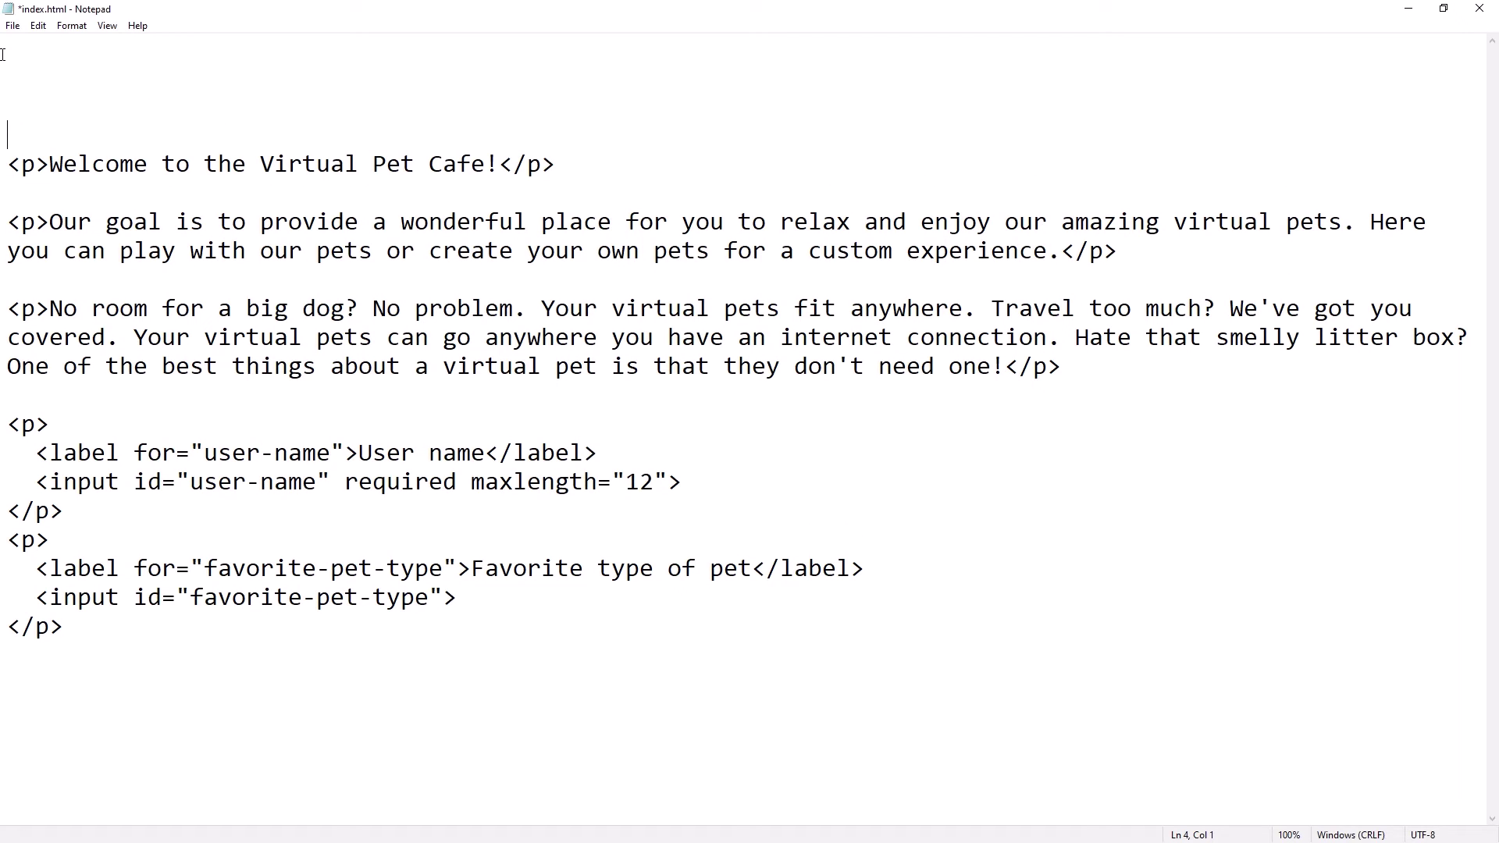
left_click(3, 54)
type("<!")
type("DOC")
type("TYPE")
type(" html>")
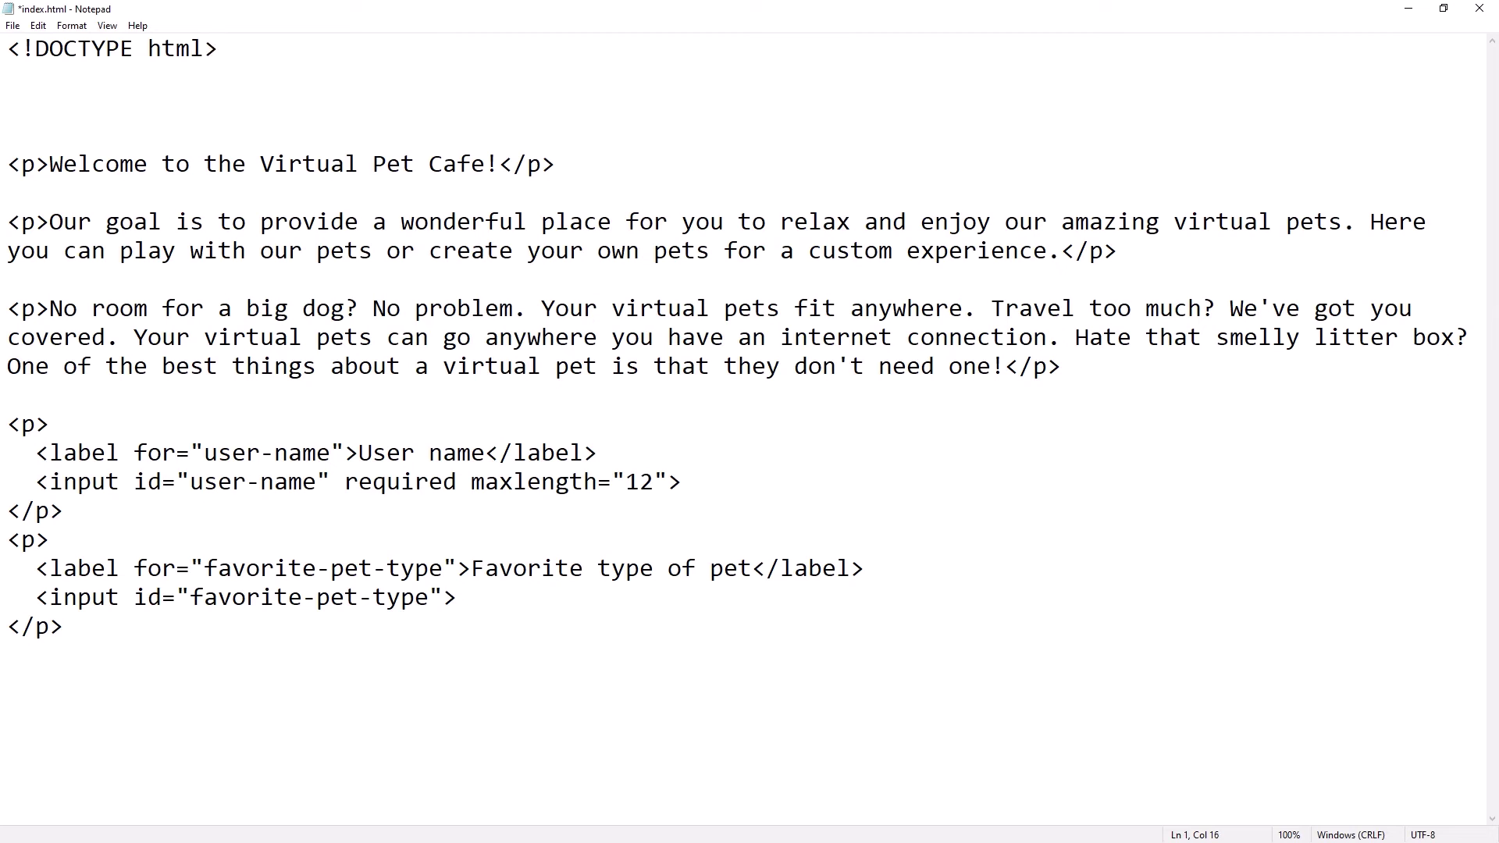
key("Return")
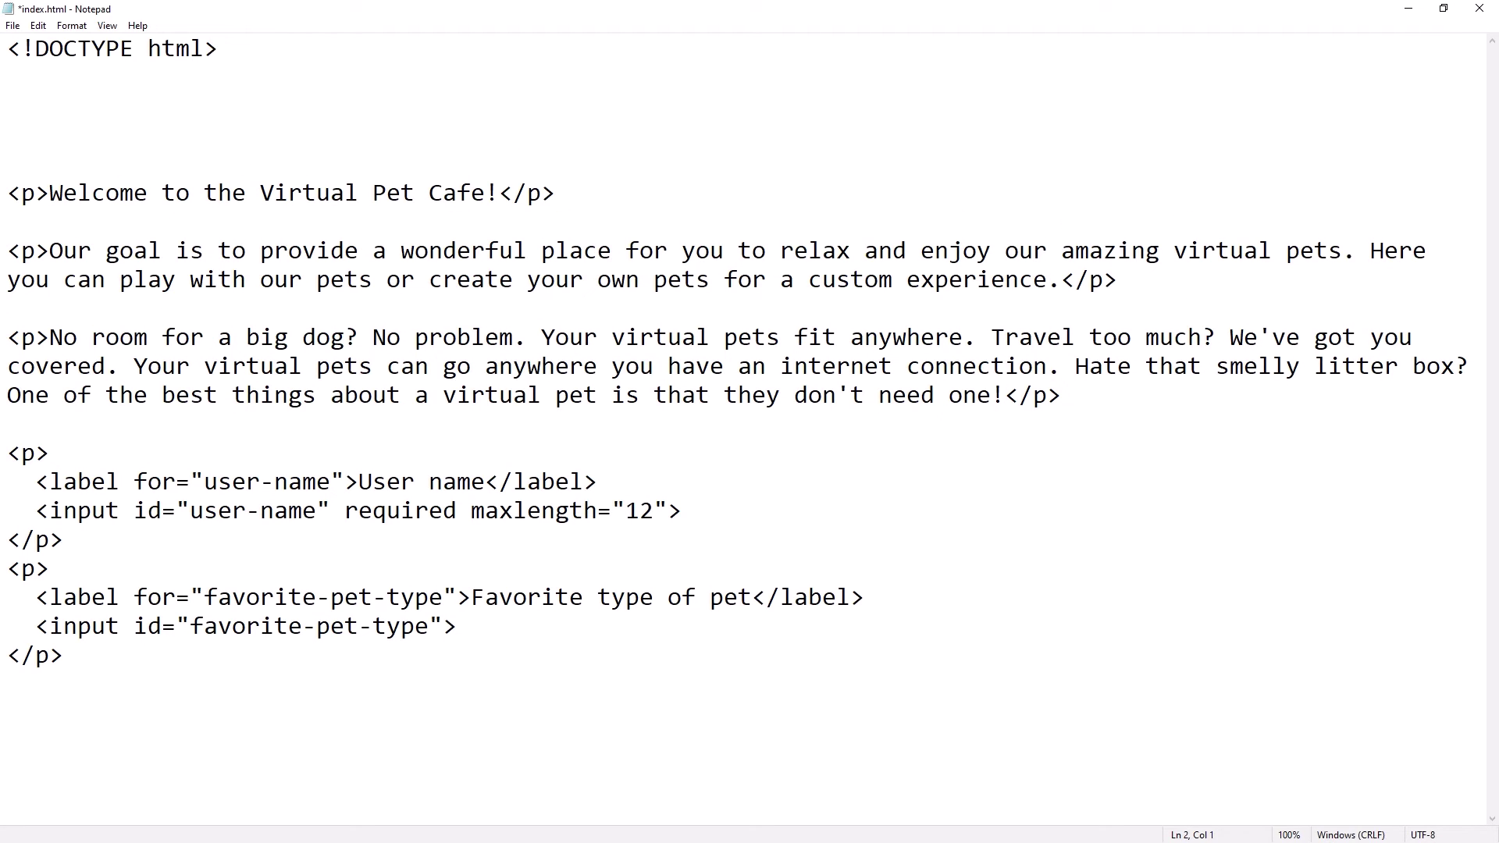
type("<html")
type(" lang=")
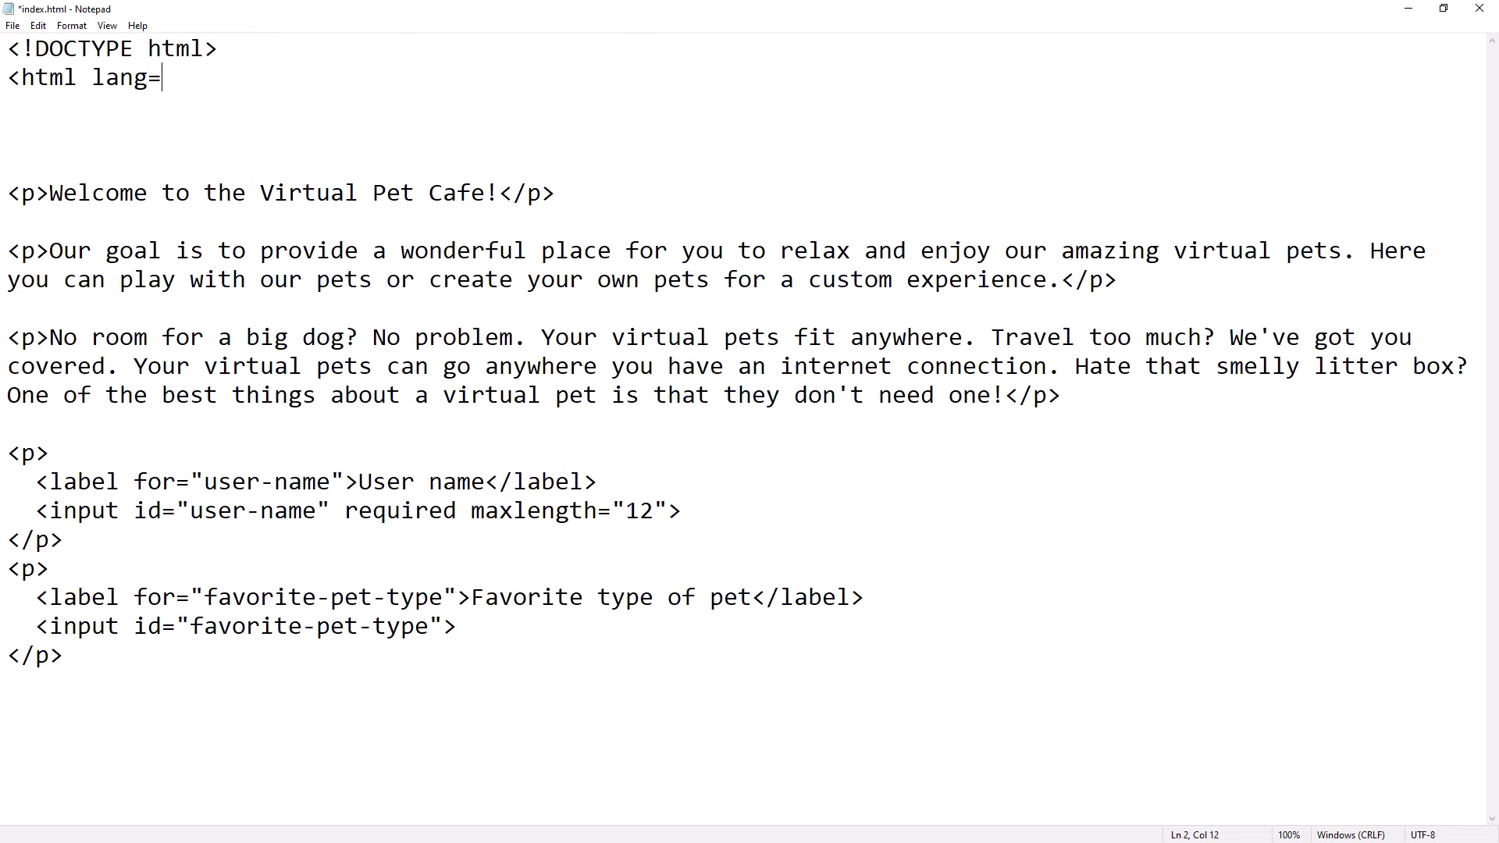
type("\"en\">")
key("ctrl+End")
key("Return")
key("Return")
type("</")
type("html>")
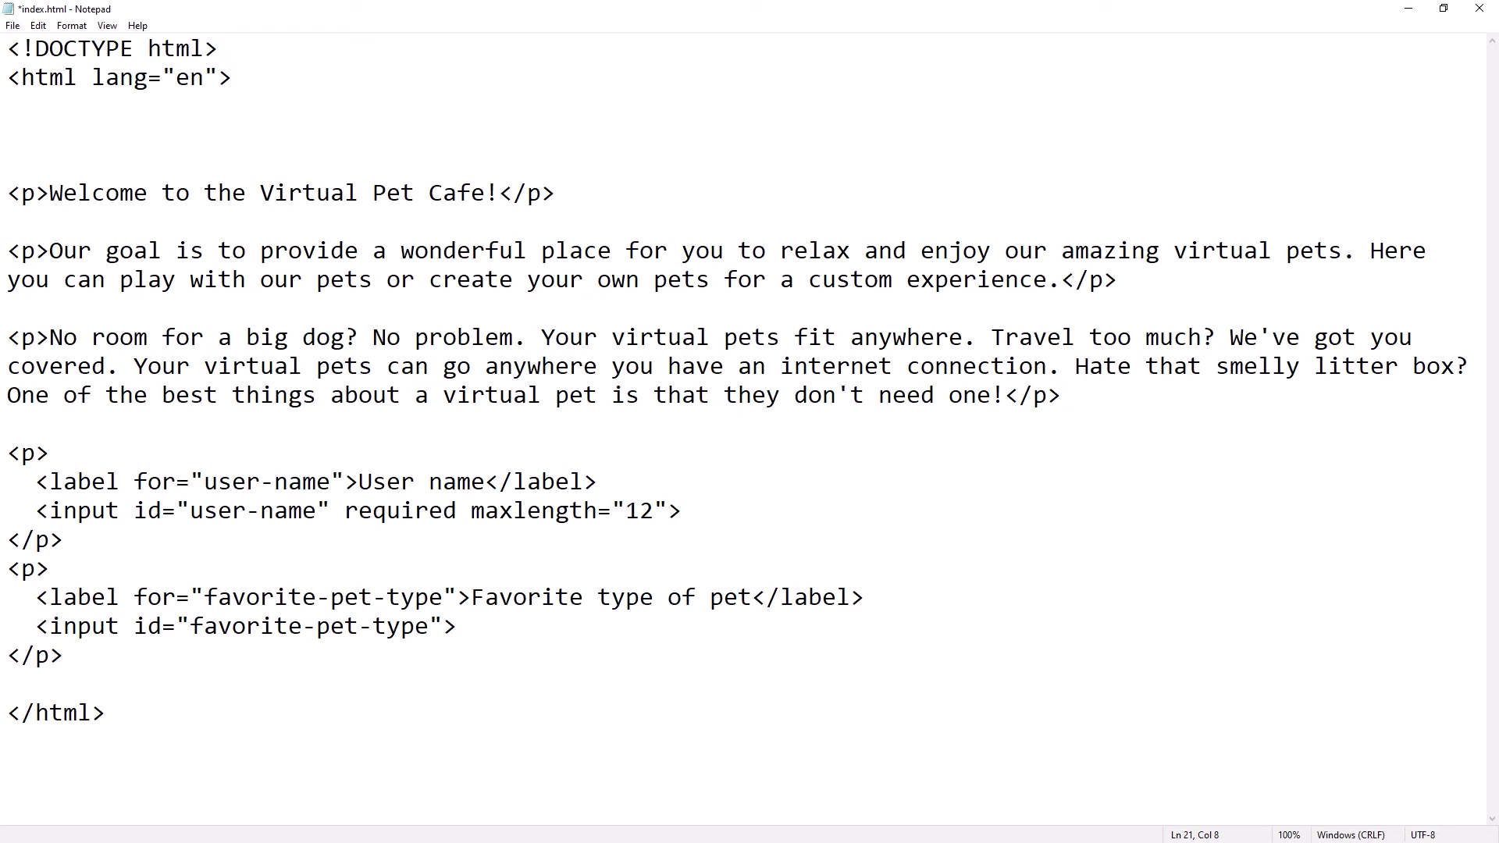
type("<head>")
Step: Insert <head></head> below the html tag and wrap all paragraphs and form fields in <body></body>
key("Return")
type("</head")
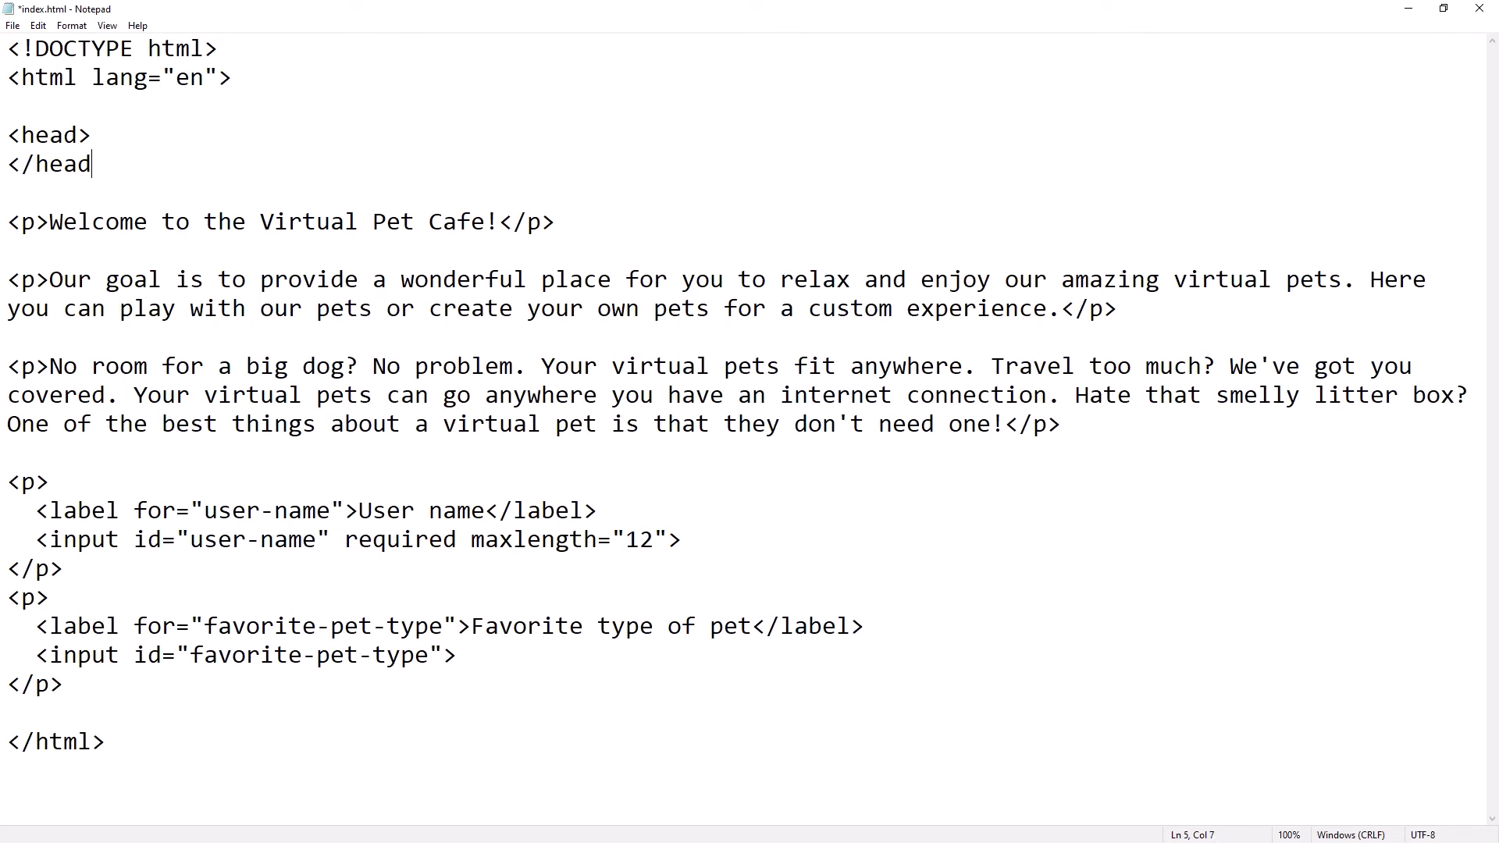
type(">")
key("Down")
key("Return")
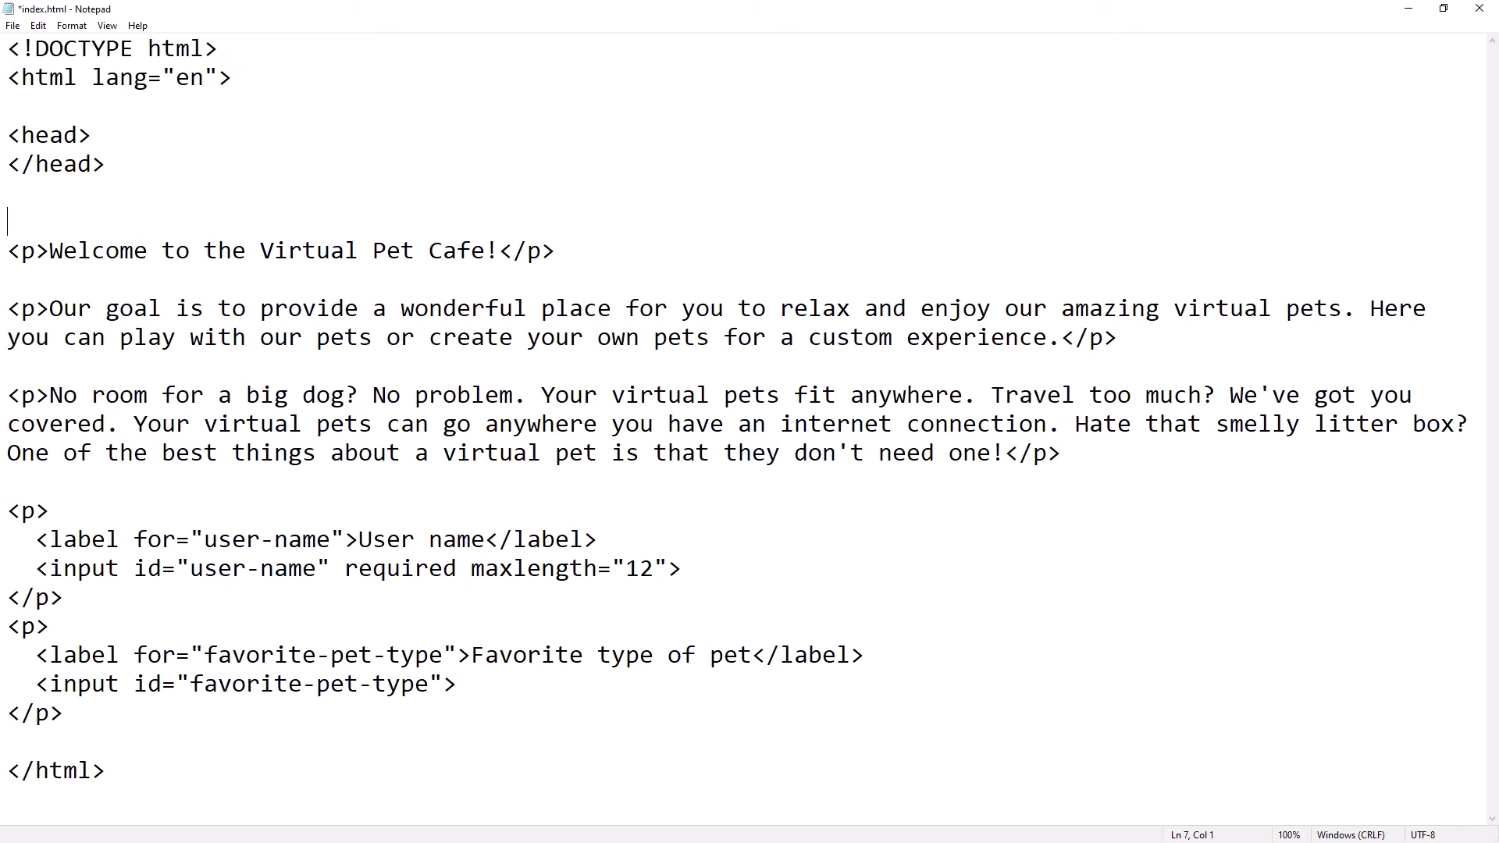
type("<body>")
left_click(26, 742)
type("<")
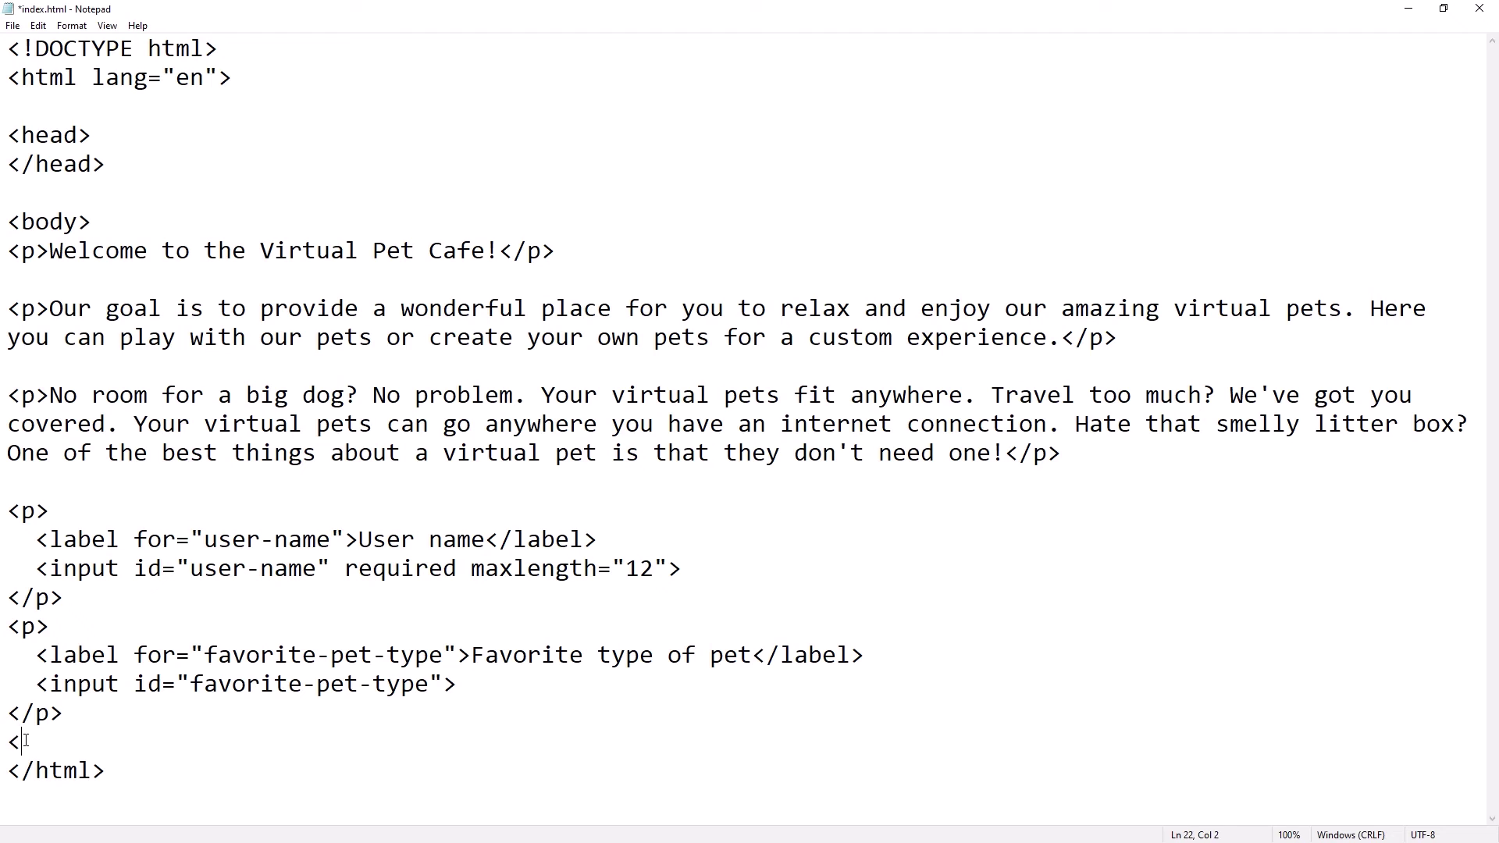
type("/body>")
key("Return")
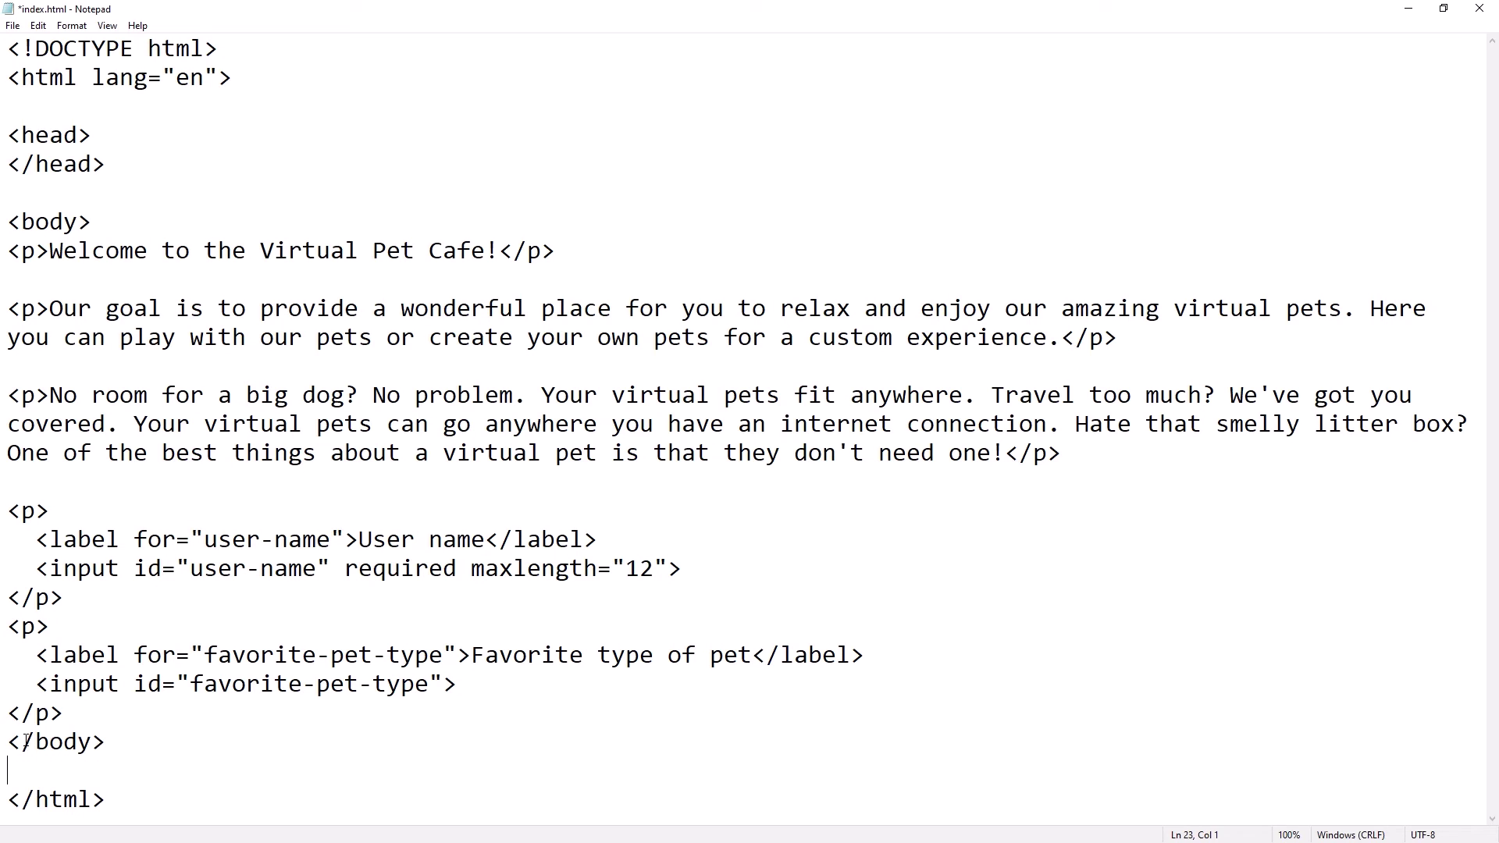
key("alt+Tab")
left_click(118, 124)
Step: Paste the charset, compatibility and viewport meta tags, add title 'Virtual Pet Cafe', and save
key("Return")
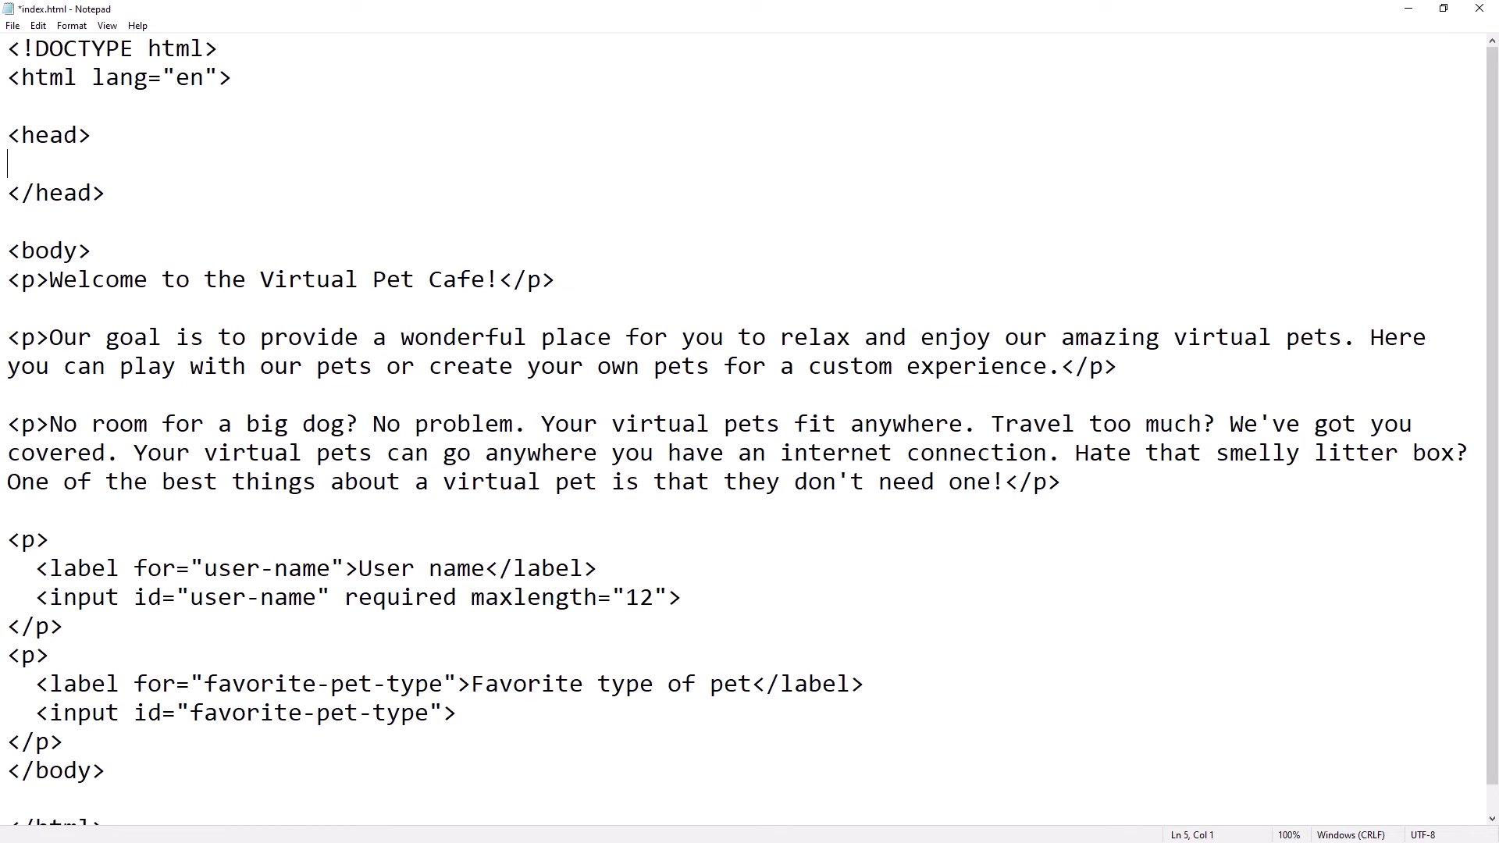
type("<meta charset=\"UTF-8\">   <meta http-equiv=\"X-UA-Compatible\" content=\"IE=edge\">   <meta name=\"viewport\"         content=\"width=device-width, initial-scale=1.0\">")
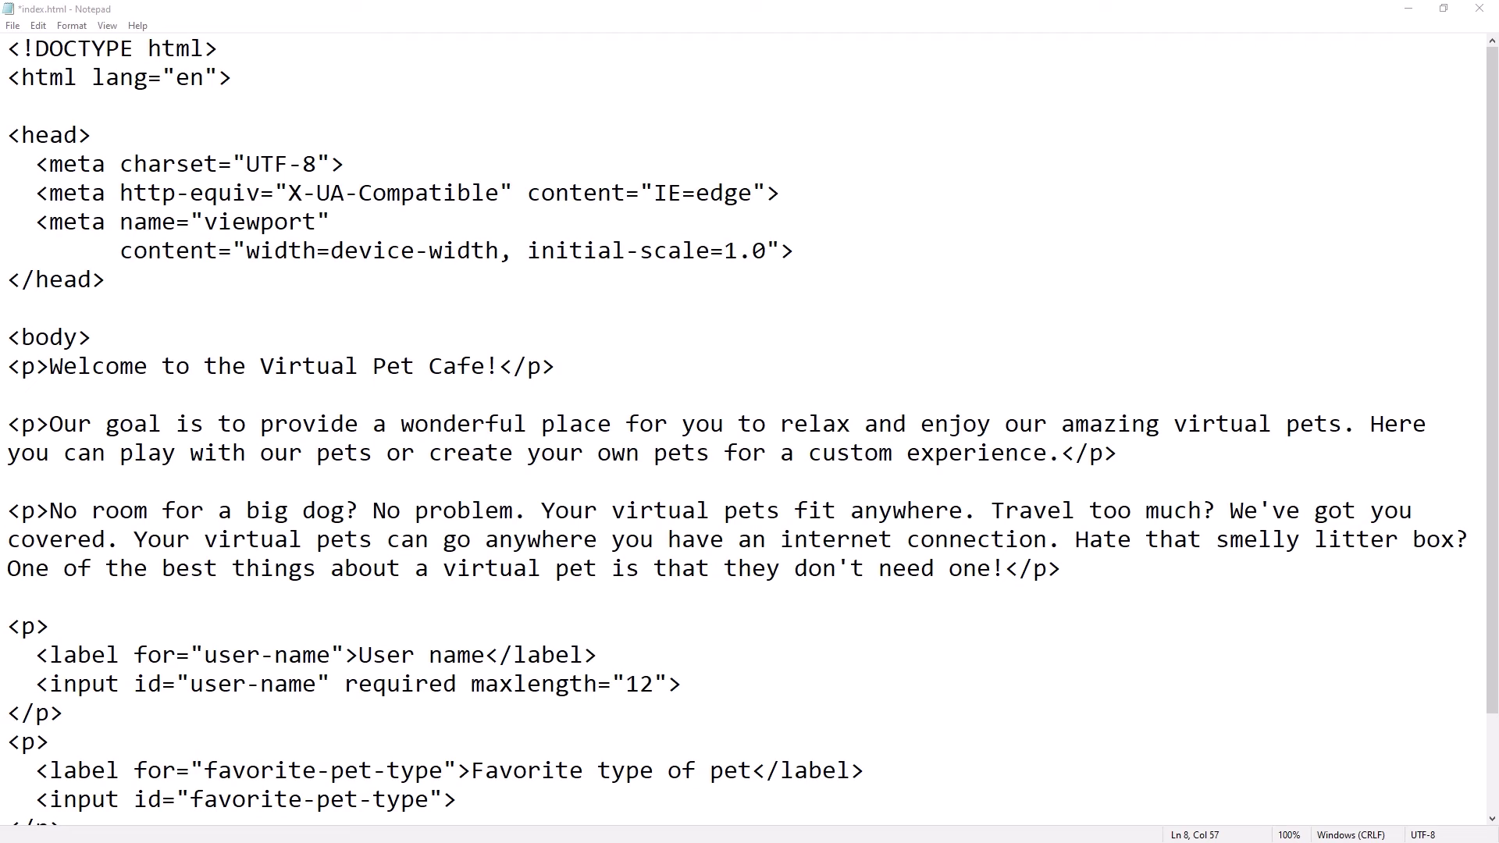
key("Return")
type("<title")
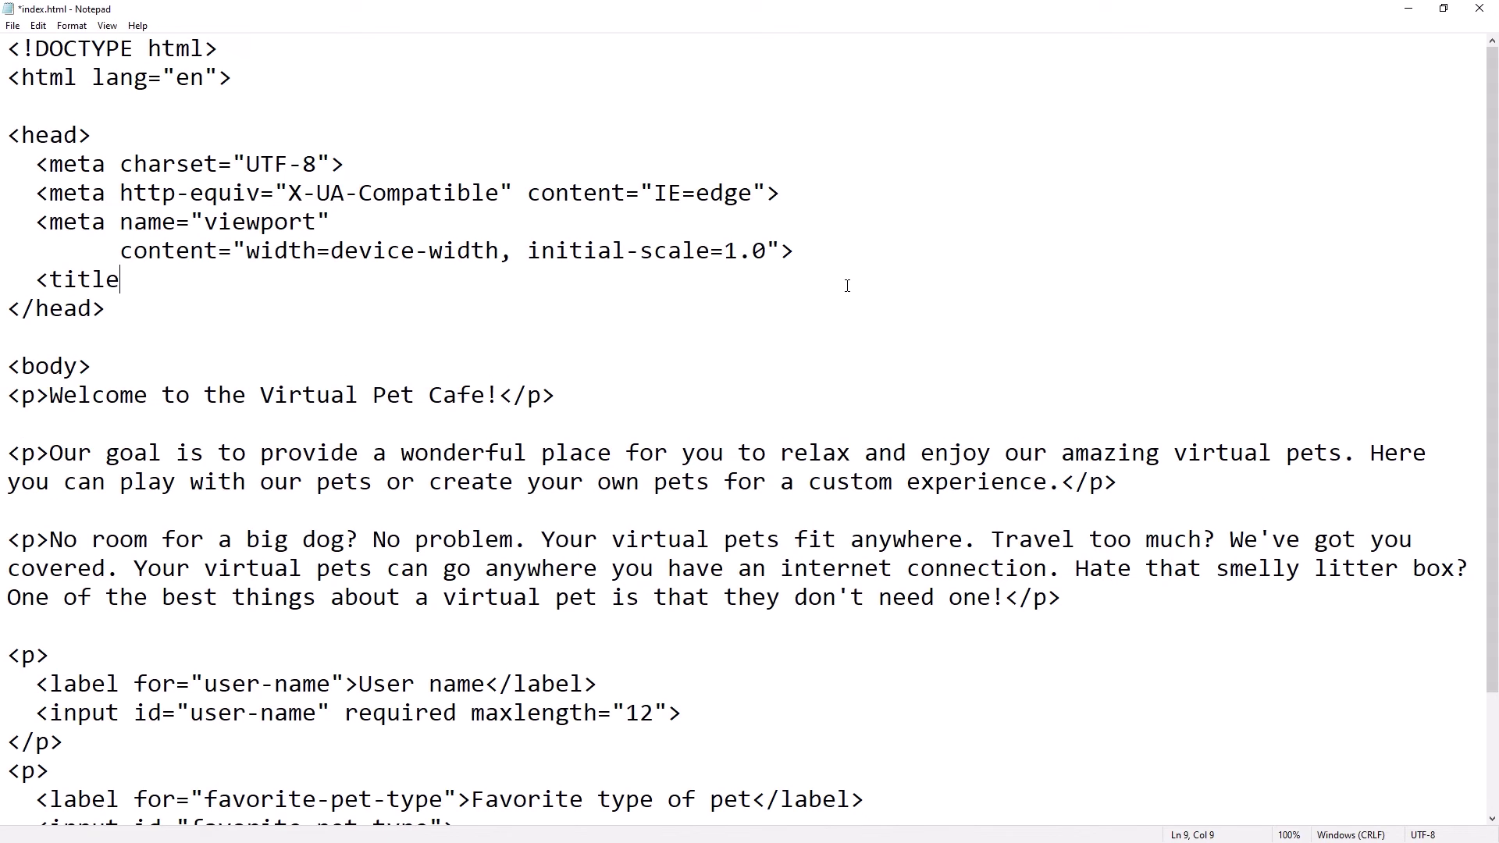
type(">")
type("Virtua")
type("l Pet Cafe")
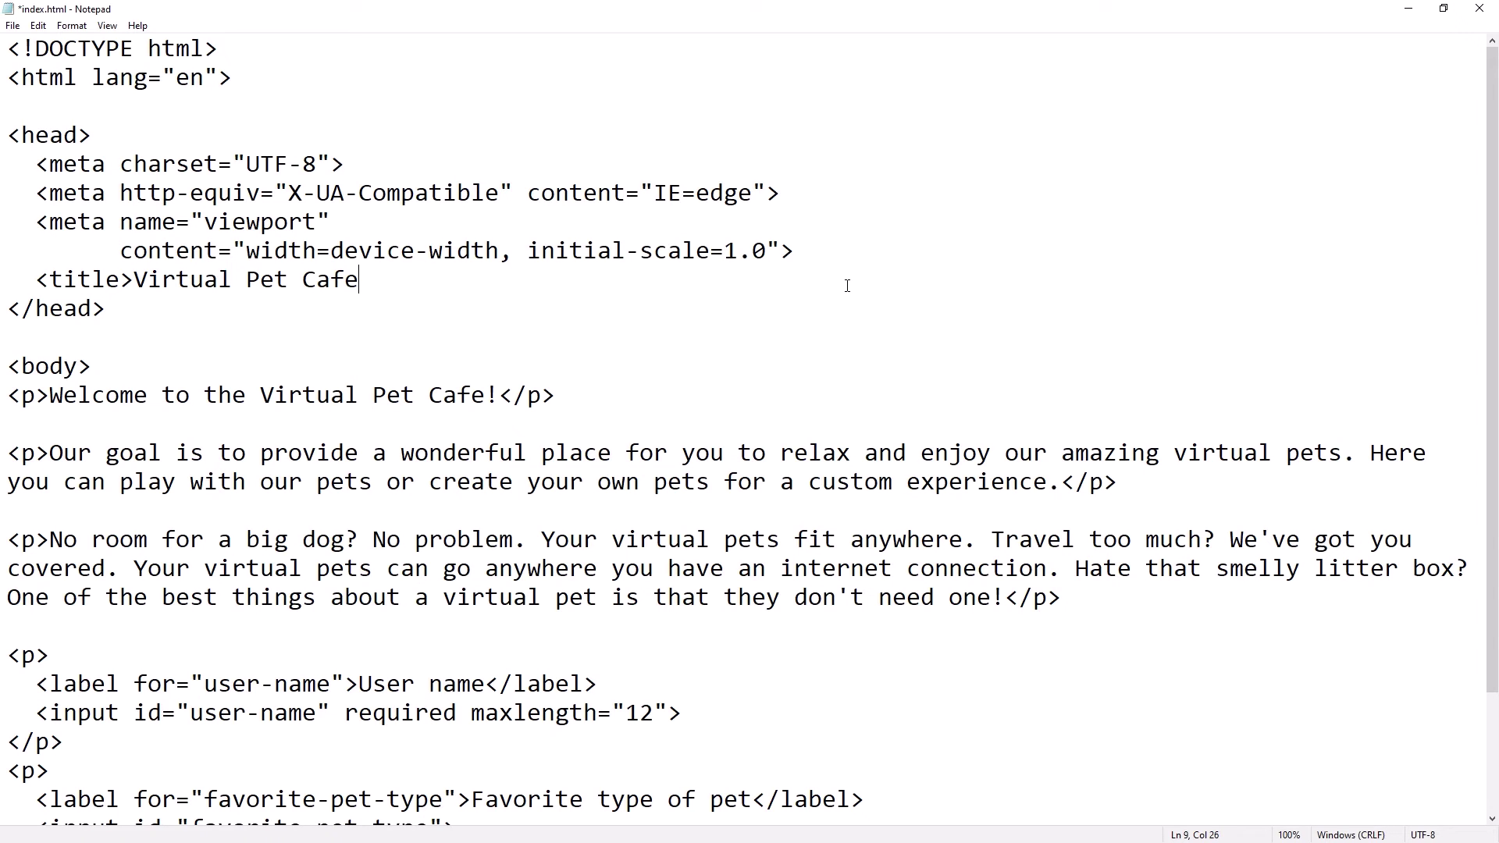
type("</title>")
left_click(283, 499)
key("ctrl+s")
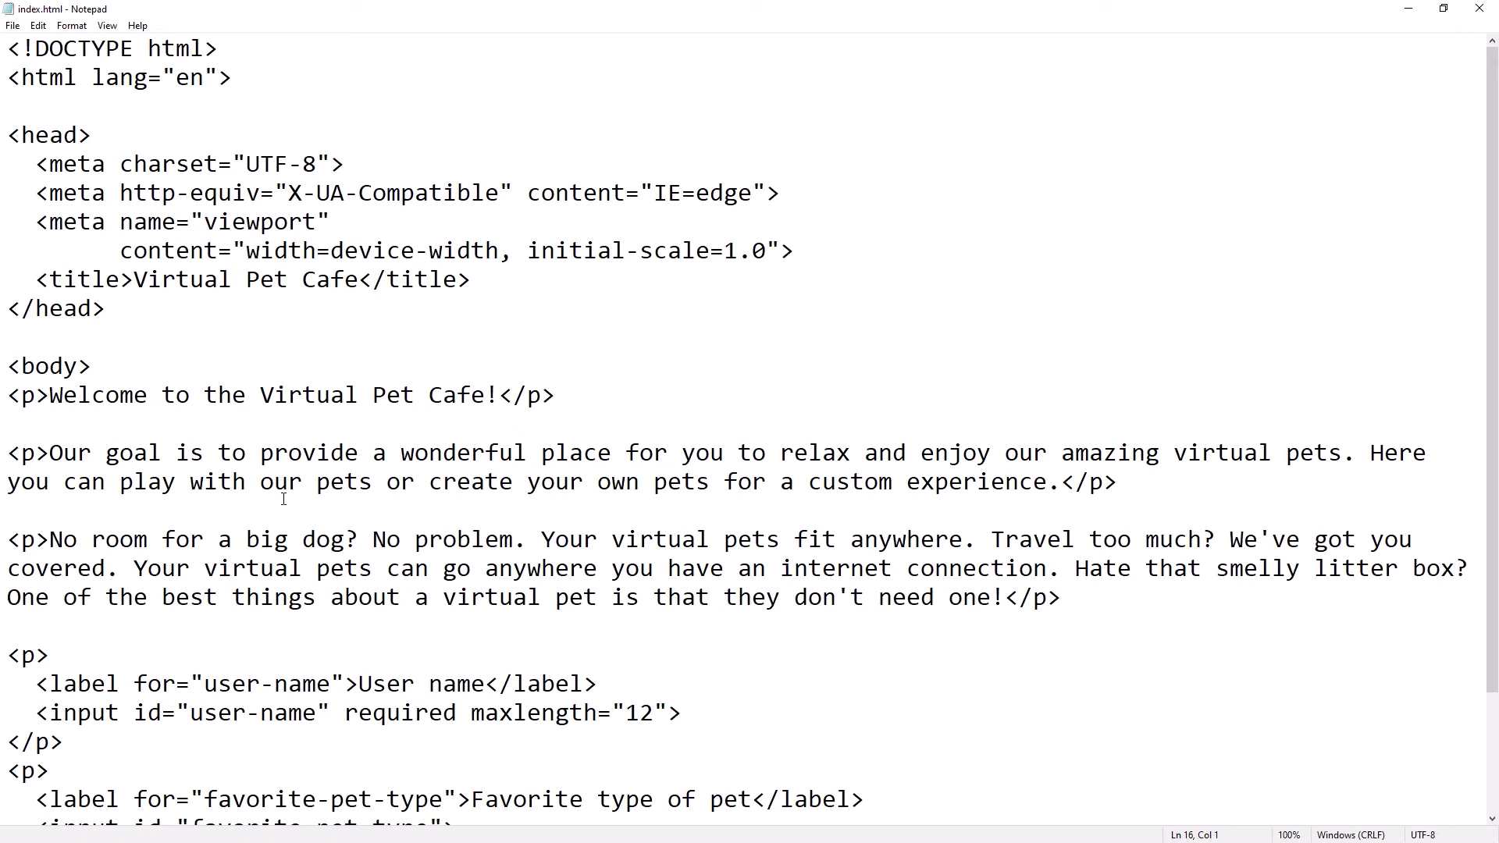